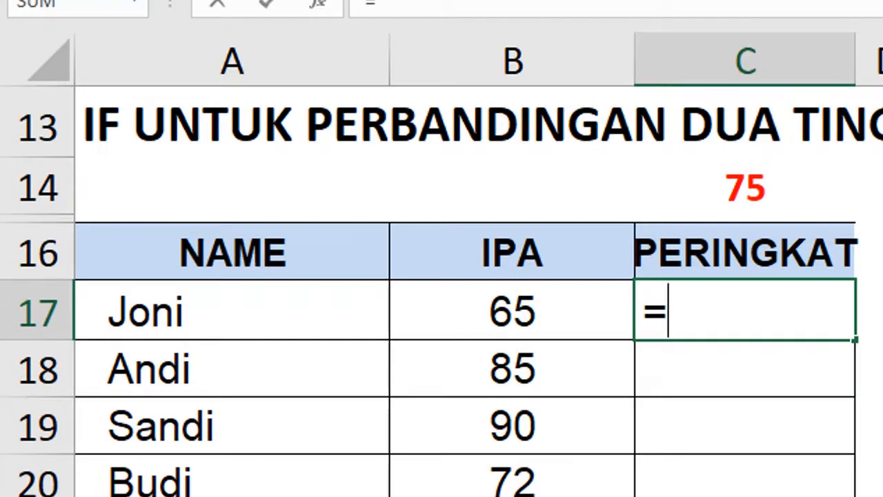
- Start an IF formula in C17 that tests whether the IPA score in B17 is greater than 75
text(()
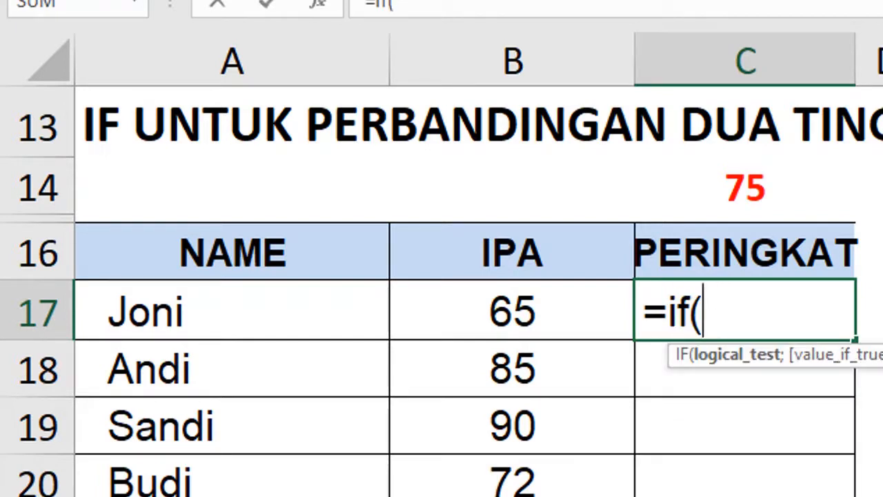
click(530, 310)
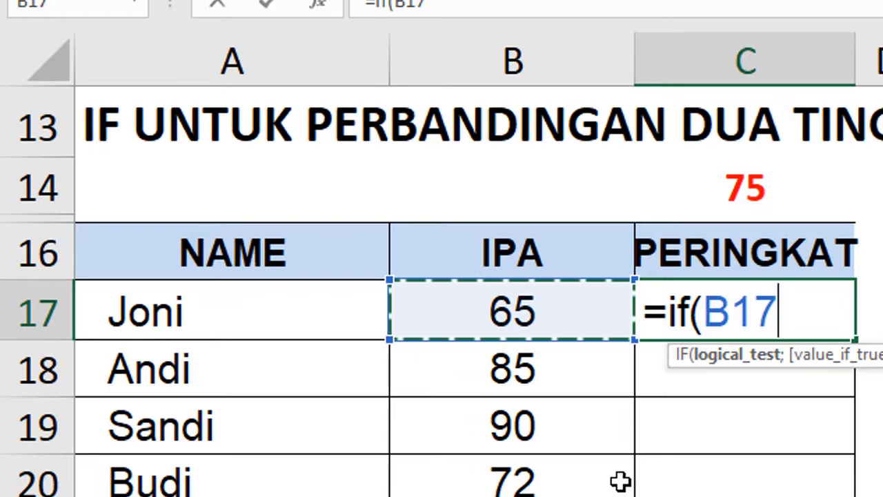
text(>)
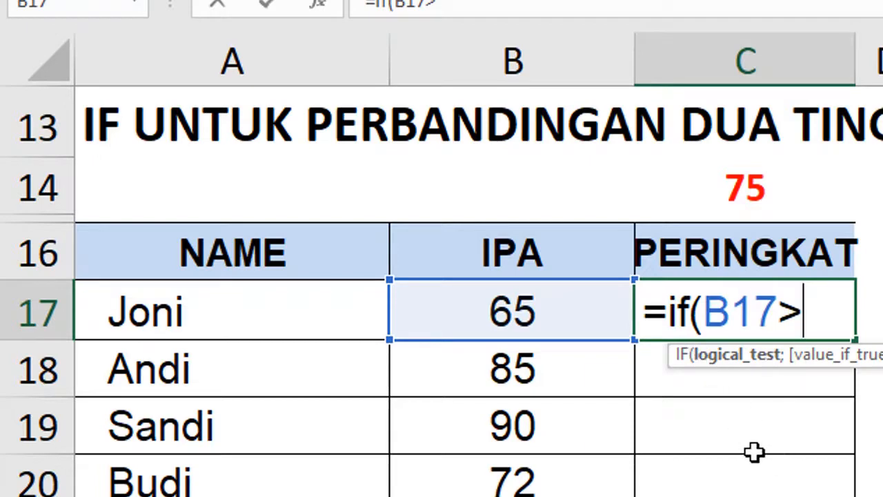
text(75)
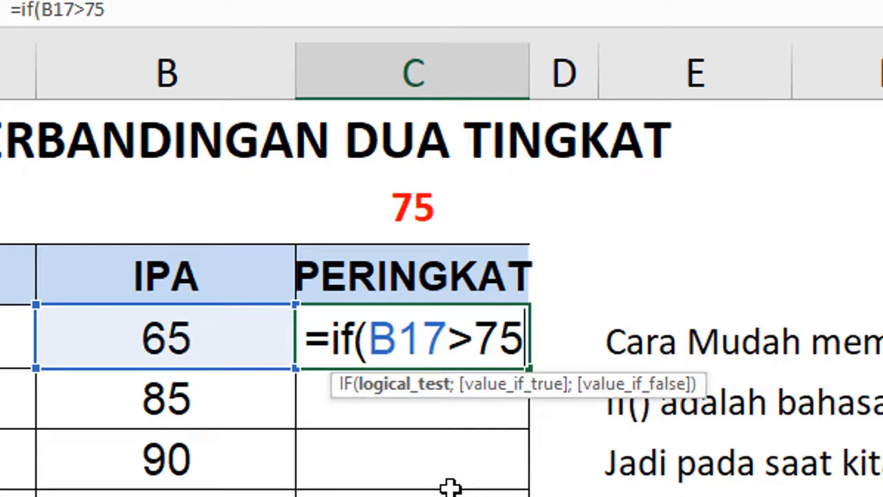
text(')
key(BackSpace)
text(;)
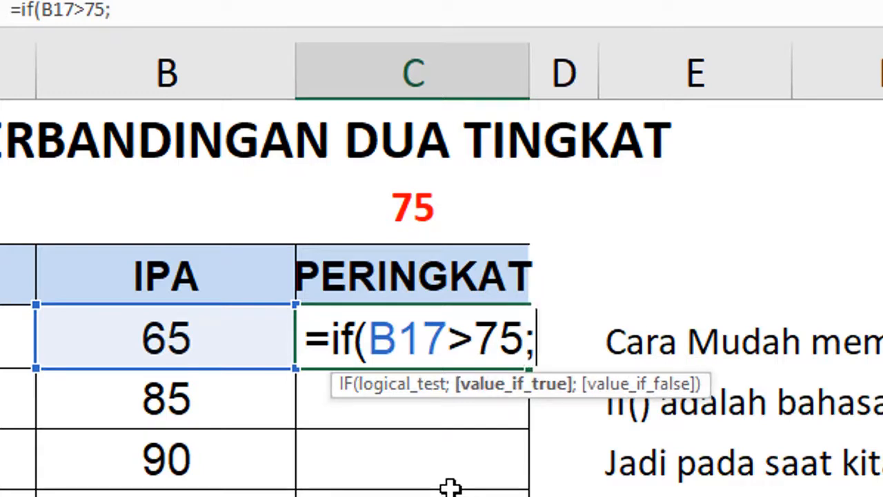
- Complete the C17 formula with "Lulus" as the true result and "Tidak" as the false result
text("lulu)
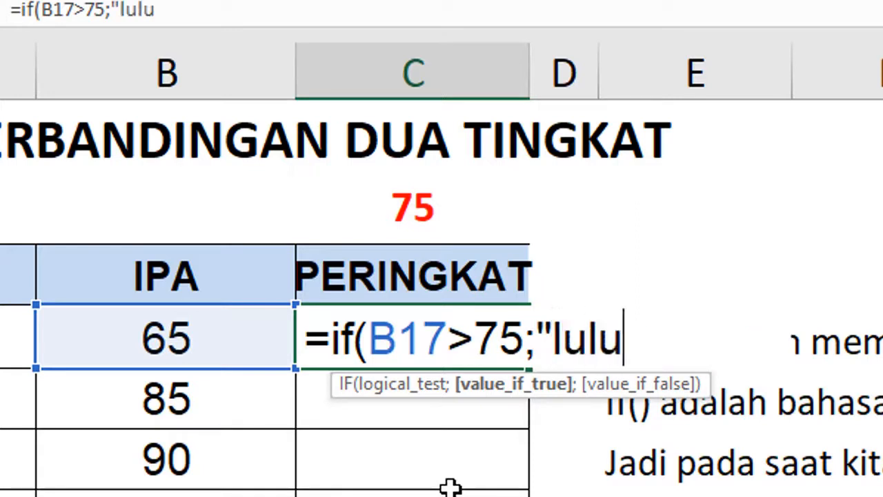
key(BackSpace)
key(BackSpace)
key(BackSpace)
key(BackSpace)
text(L)
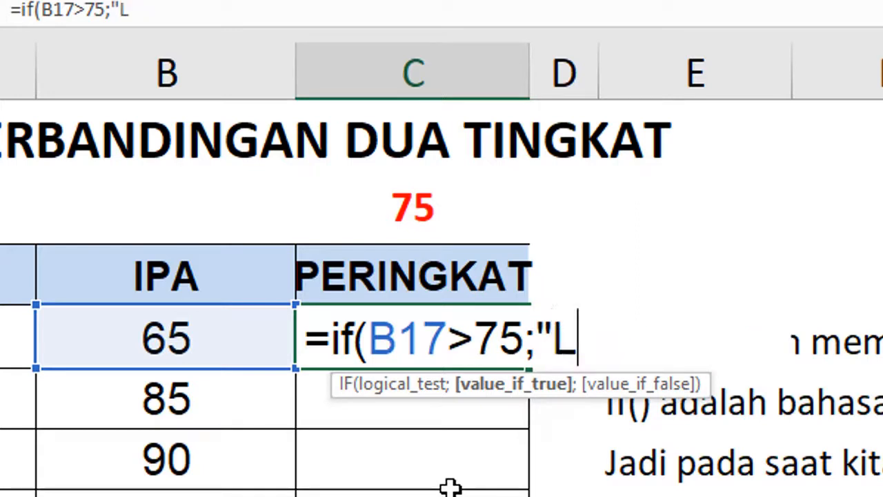
text(Ulus")
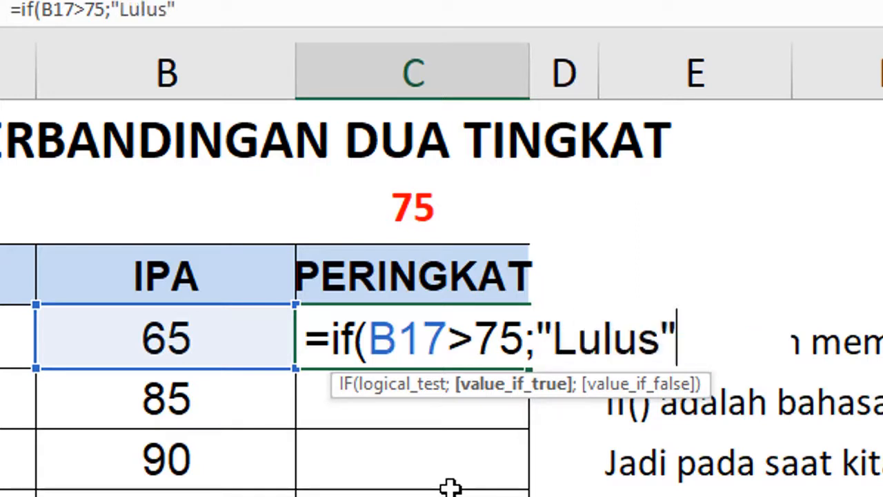
text(;TIdak:)
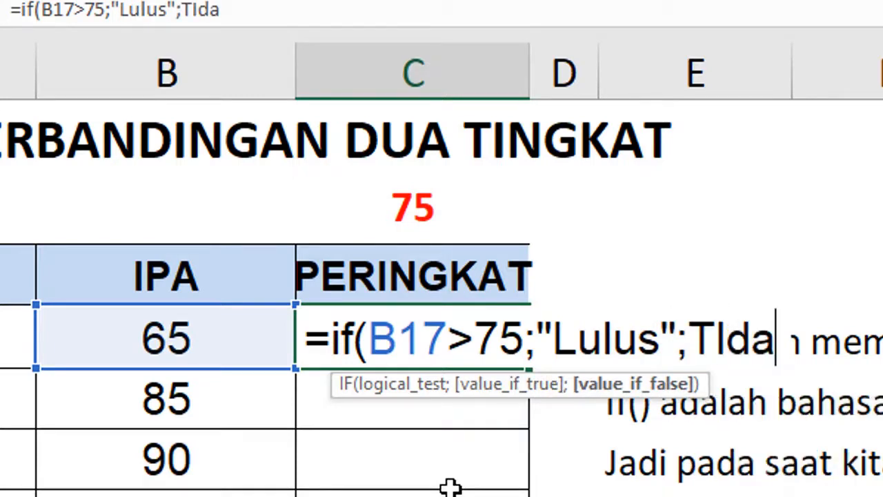
key(BackSpace)
text("))
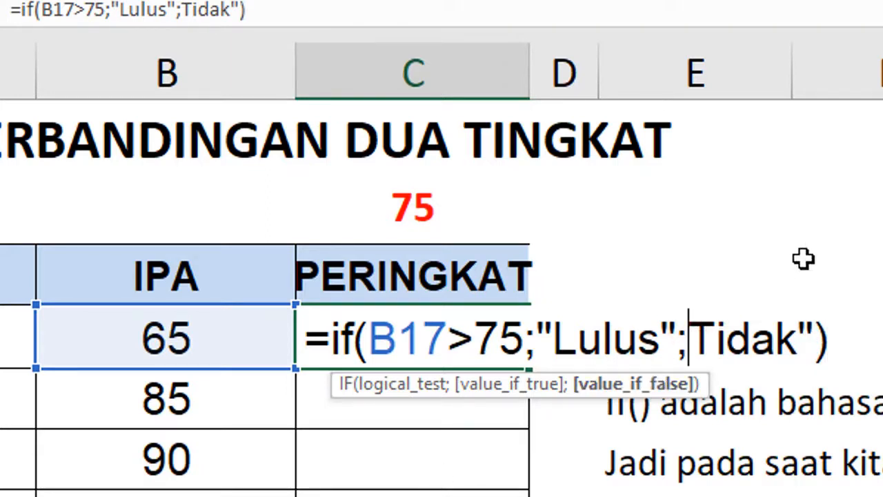
text(")
key(Return)
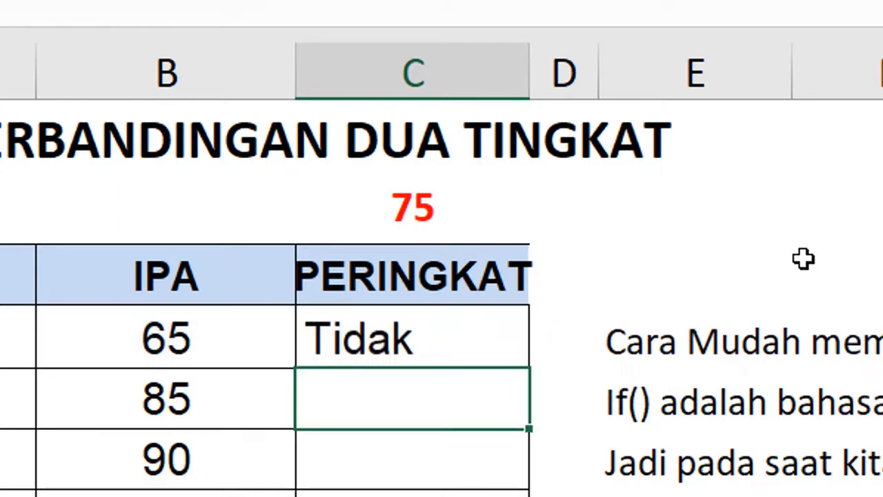
- Review the IF formula in C17 and the IPA score in B17 that it tests
click(449, 336)
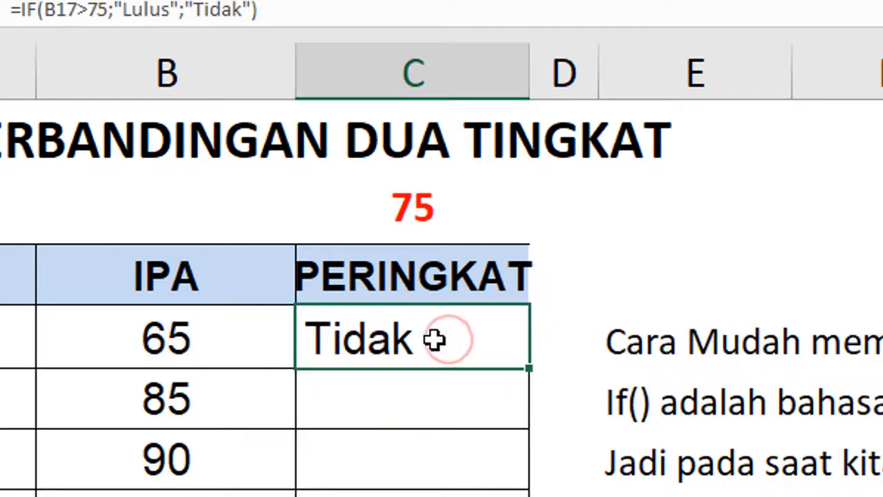
double_click(435, 338)
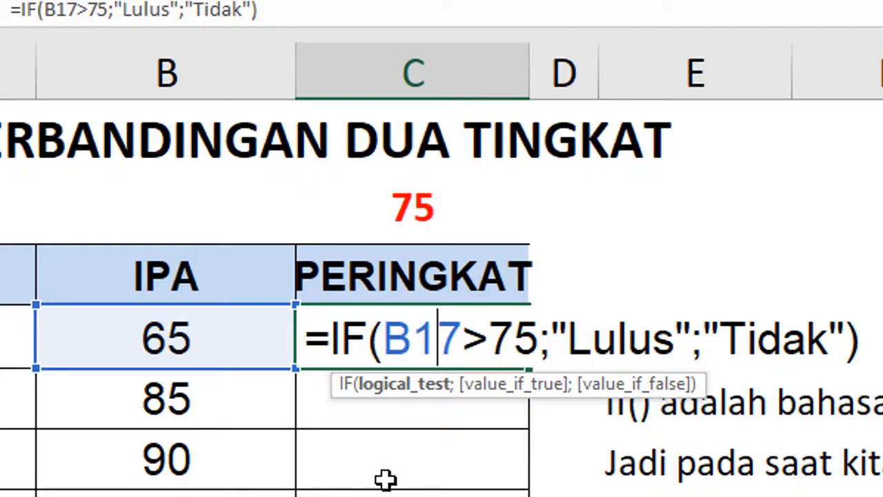
key(Return)
key(Up)
key(Left)
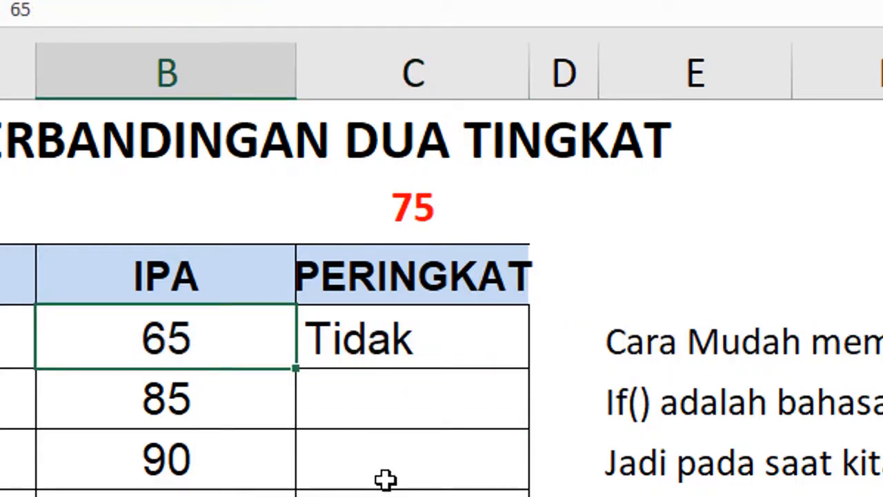
- Copy the IF formula from C17 into C18:C23 of the PERINGKAT column
key(Right)
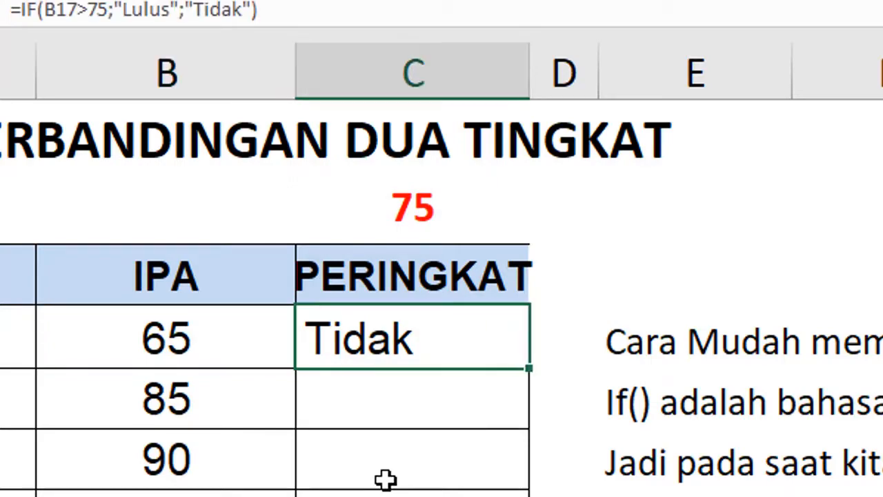
key(ctrl+c)
key(Down)
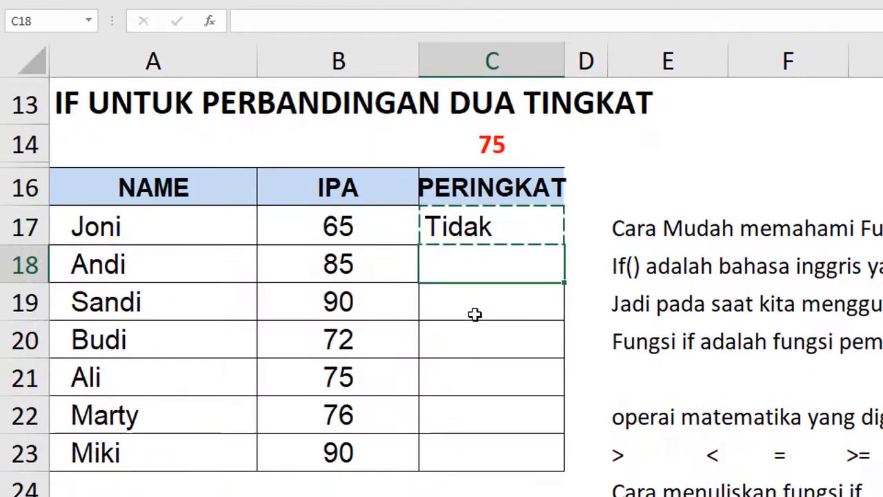
key(shift+Down)
key(shift+Down)
key(shift+Down)
key(shift+Down)
key(shift+Down)
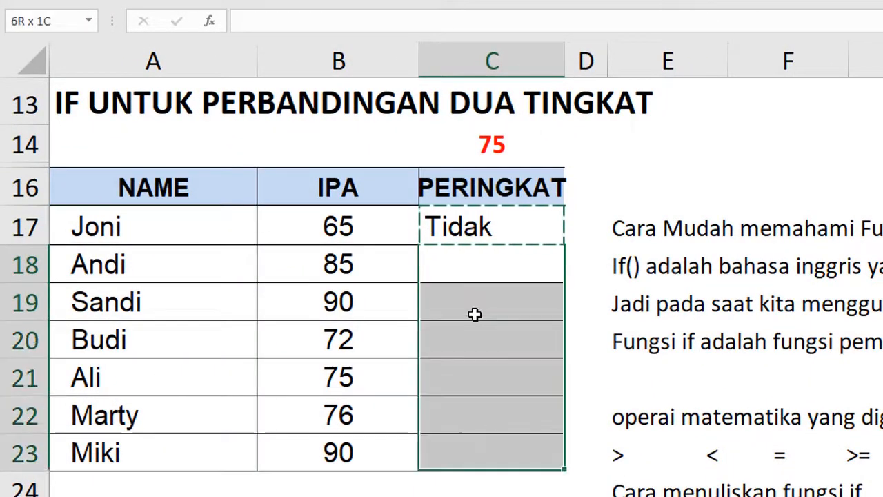
key(ctrl+v)
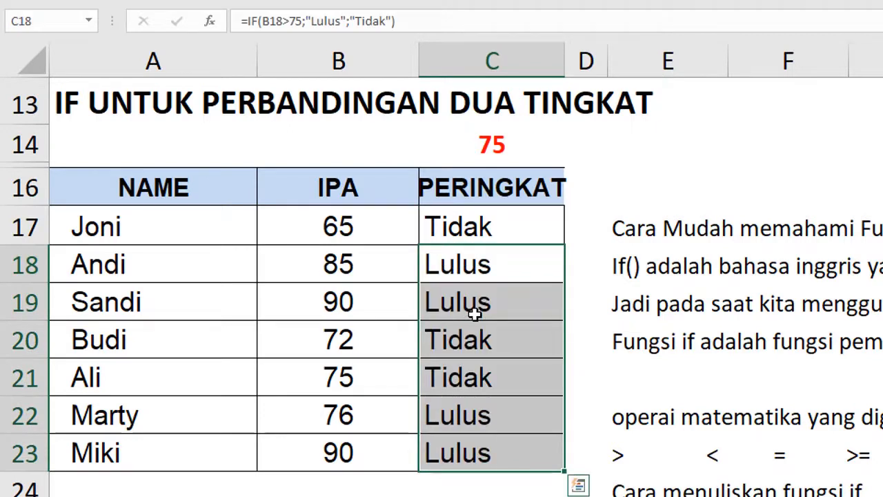
- Inspect the copied formula in C18 and its cell reference, leaving it as it is
click(508, 279)
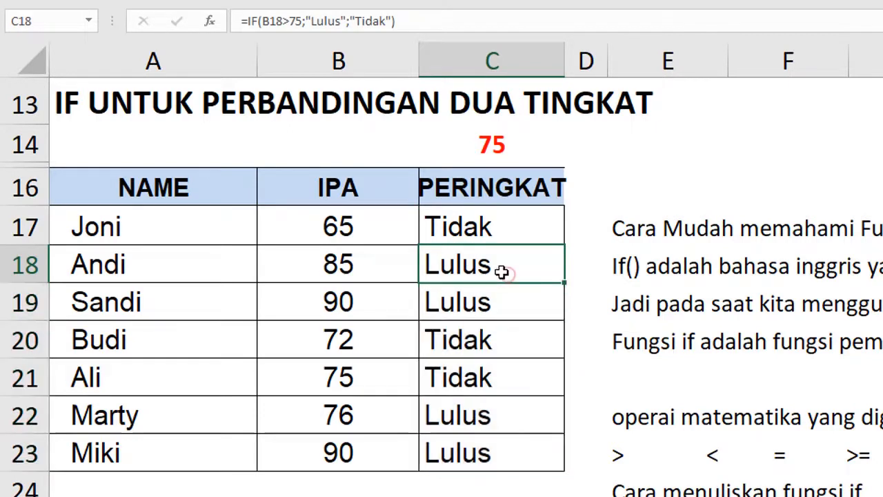
double_click(461, 256)
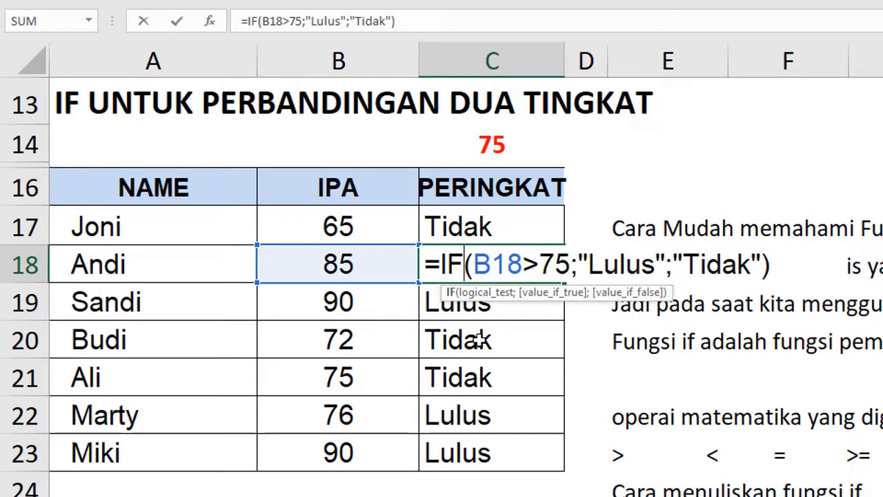
key(Return)
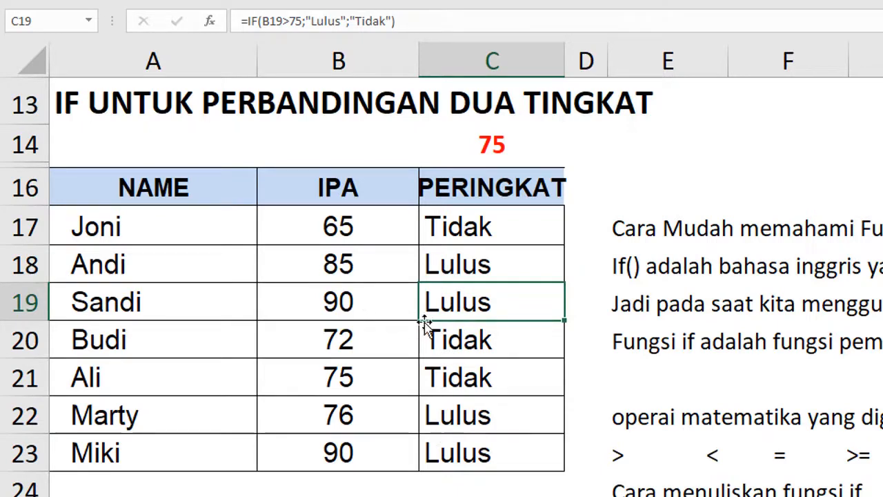
- Set the IPA score in B17 to 76
click(355, 225)
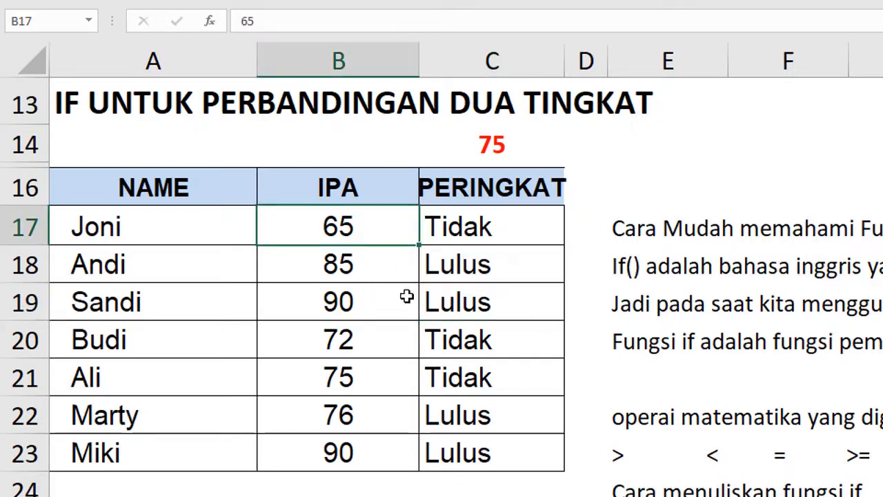
text(75)
key(BackSpace)
text(6)
key(Return)
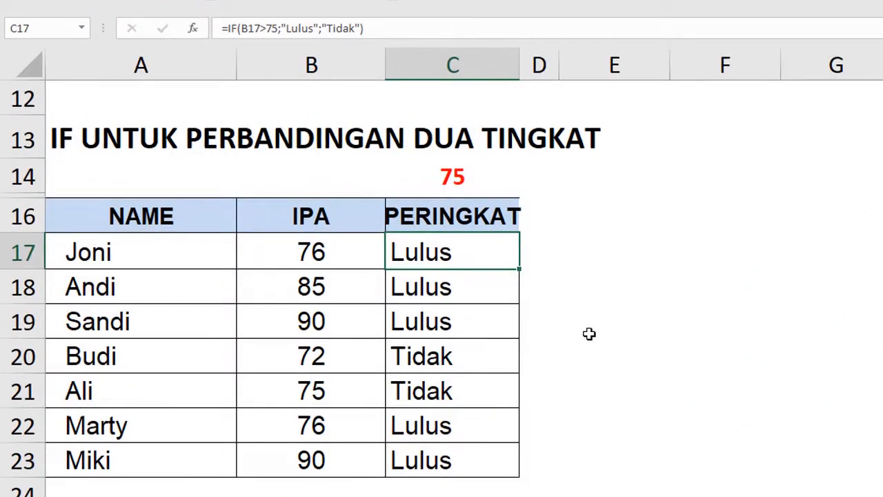
- Replace the C17 formula with the start of a new IF that returns "Baik" when B17>80
click(323, 261)
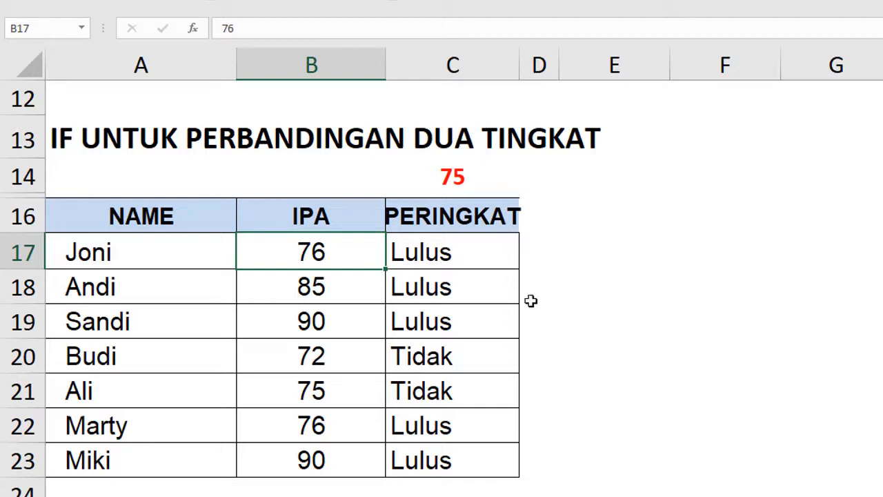
click(464, 228)
click(456, 253)
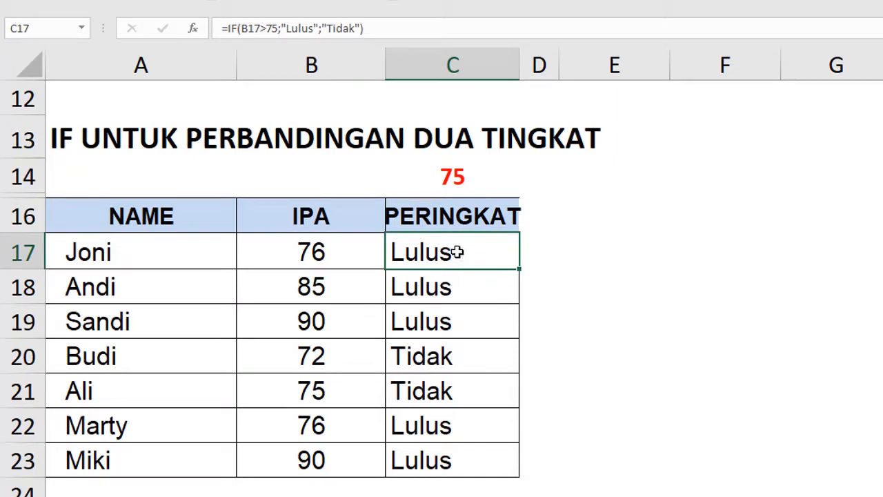
text(=)
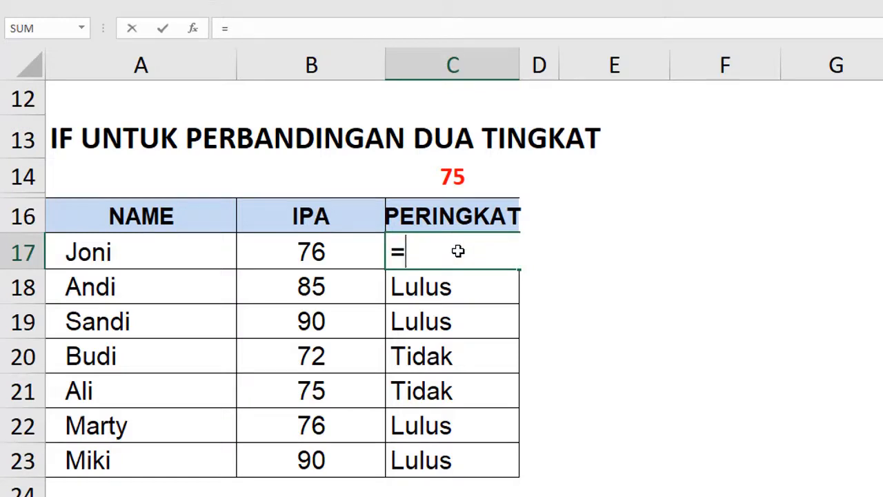
text(if()
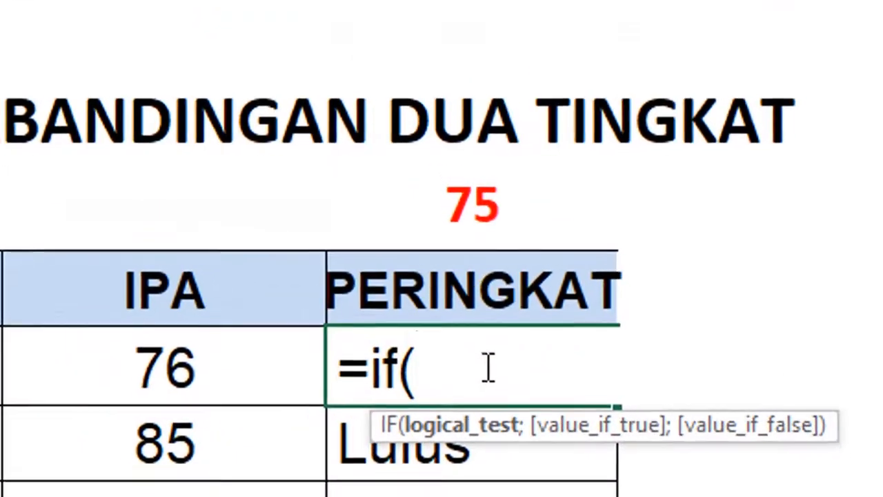
key(Left)
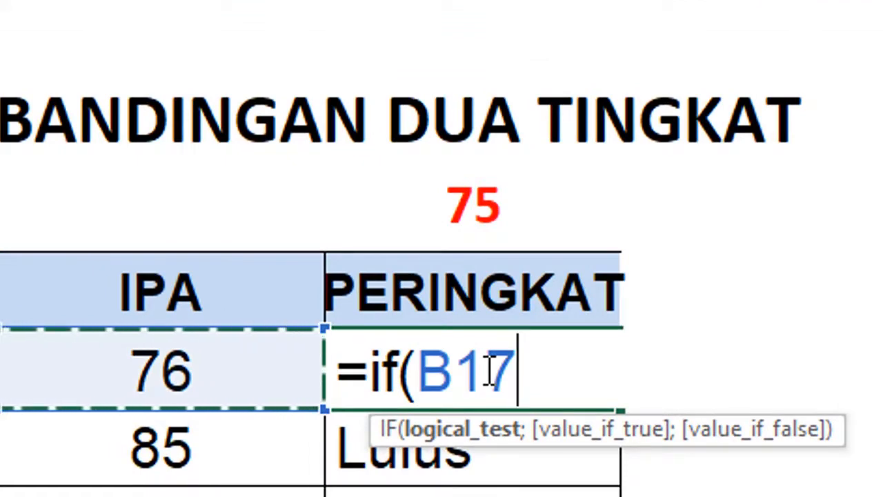
text(>)
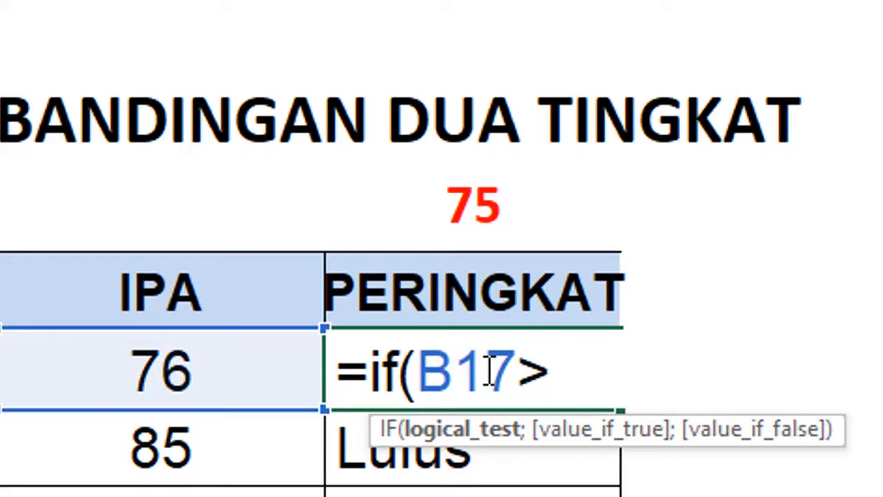
text(80)
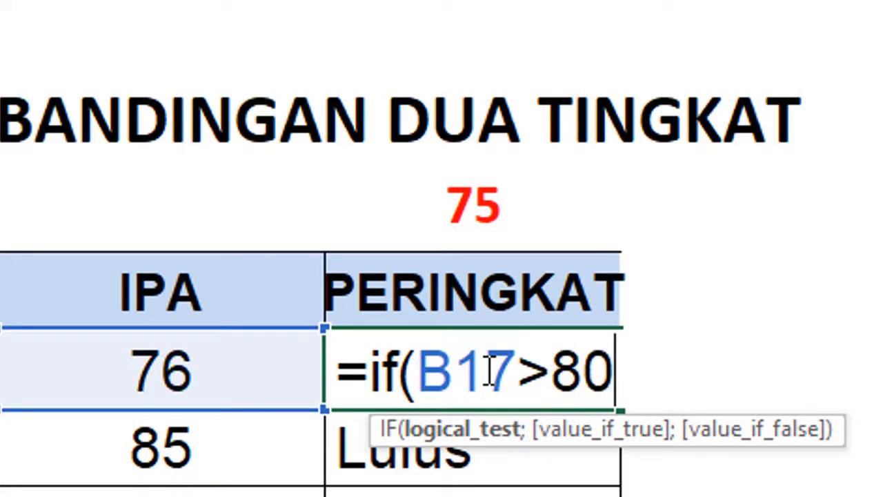
text(;"Baik")
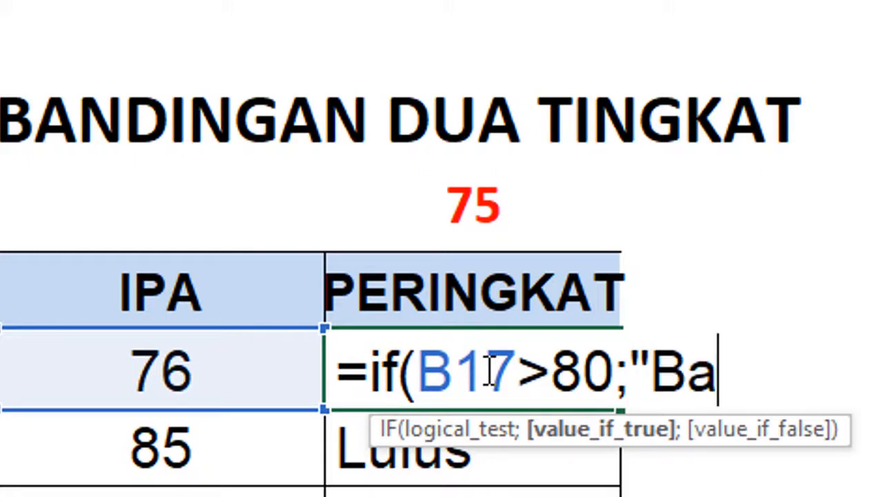
text(;)
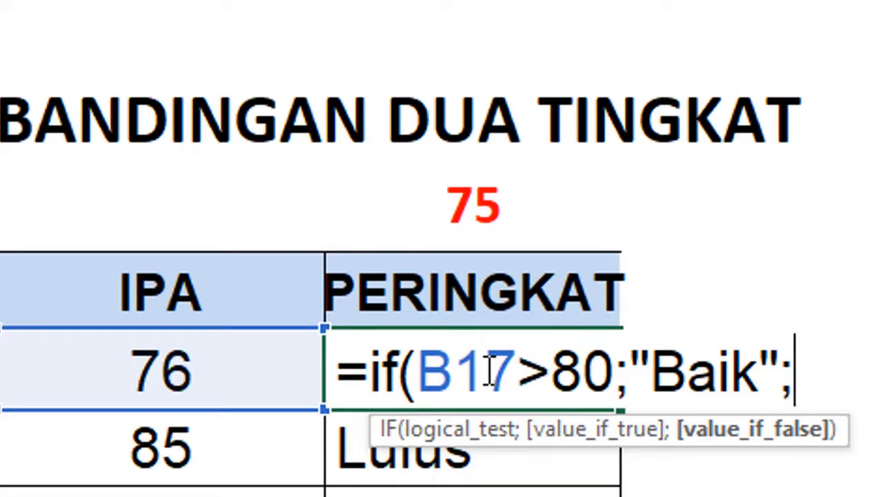
- Nest a second IF in the C17 formula that returns "Cukup" when B17>65
text(if)
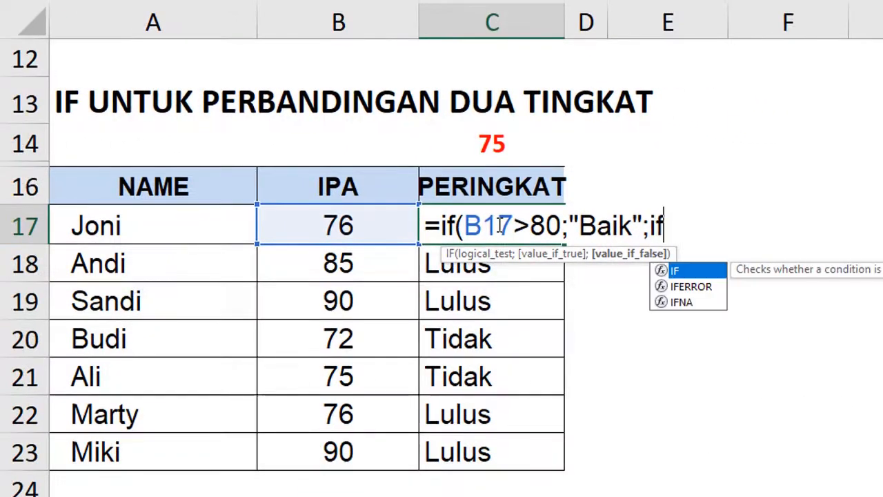
text(()
key(Left)
key(Left)
key(Right)
text(>)
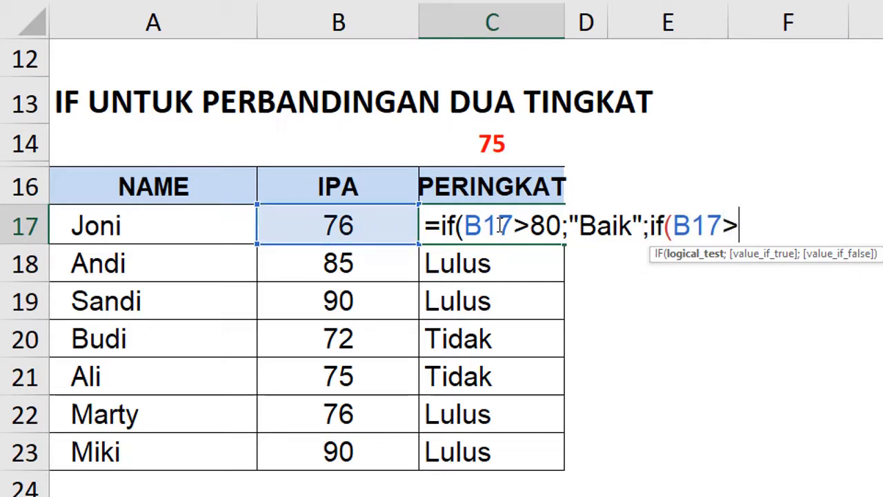
text(65)
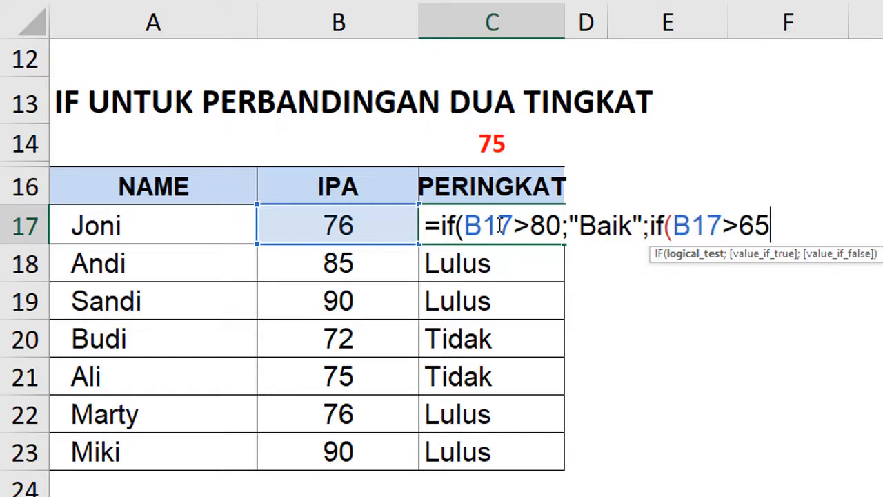
text(;)
text("Cukup)
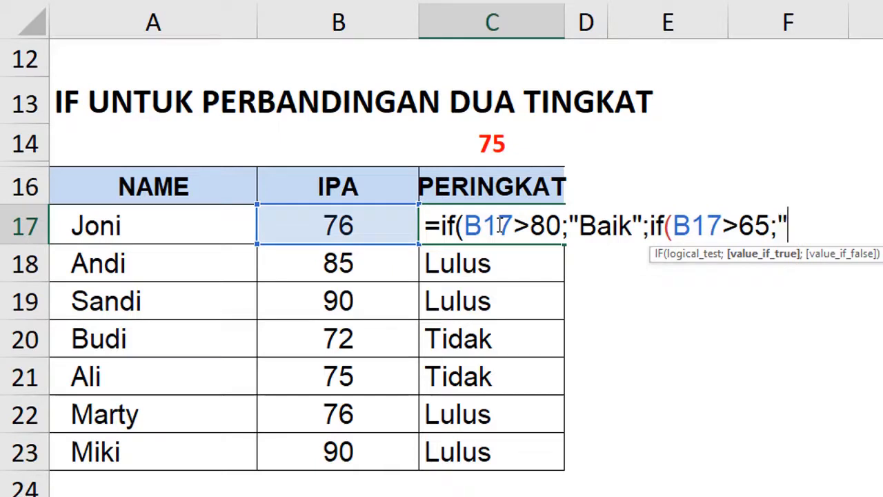
text(";)
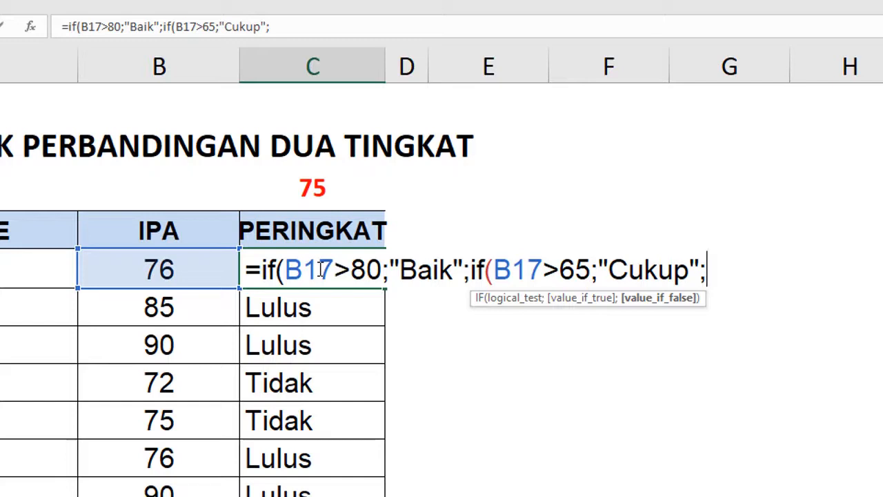
- Complete the nested IF in C17 with "Kurang" as the value for all remaining scores
text("Kurang"))
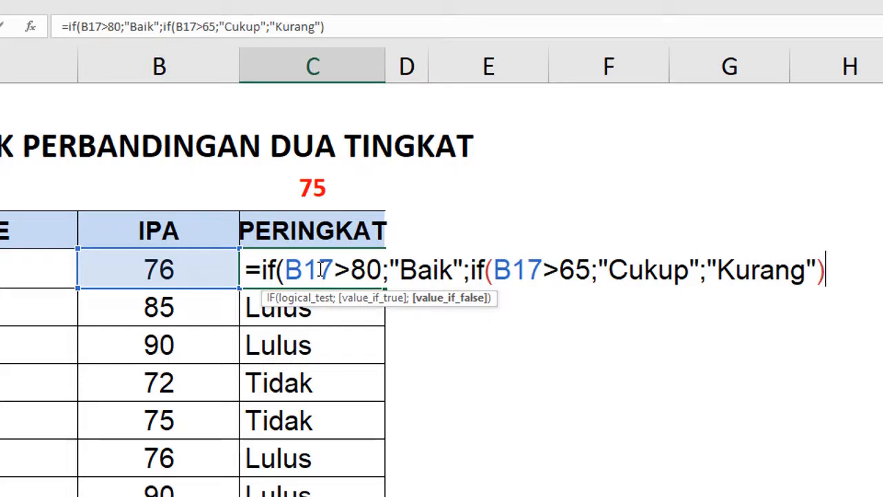
text())
key(Return)
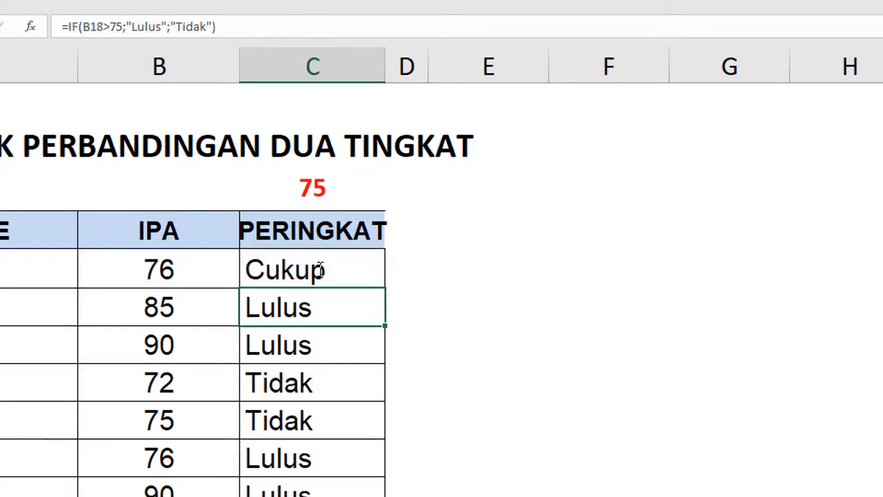
- Clear the old results from C18:C23 in the PERINGKAT column
key(shift+Down)
key(shift+Down)
key(shift+Down)
key(shift+Down)
key(shift+Down)
key(Delete)
- Review the nested IF formula in C17
click(320, 269)
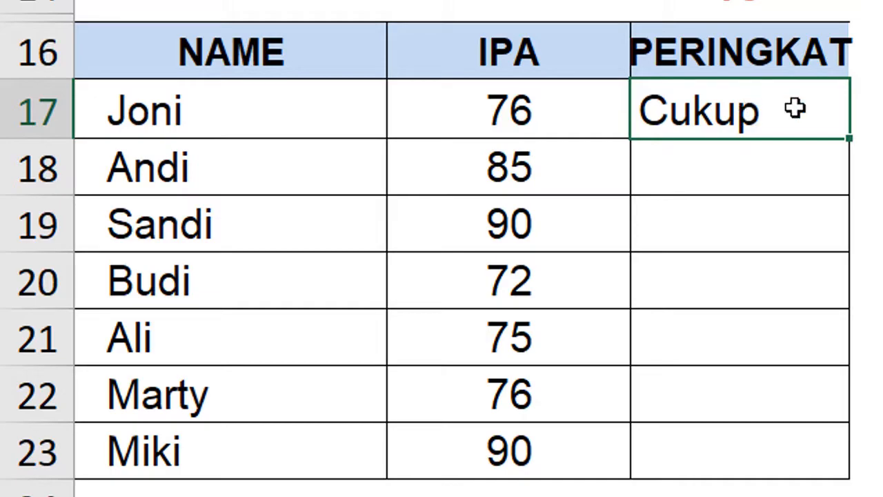
double_click(669, 111)
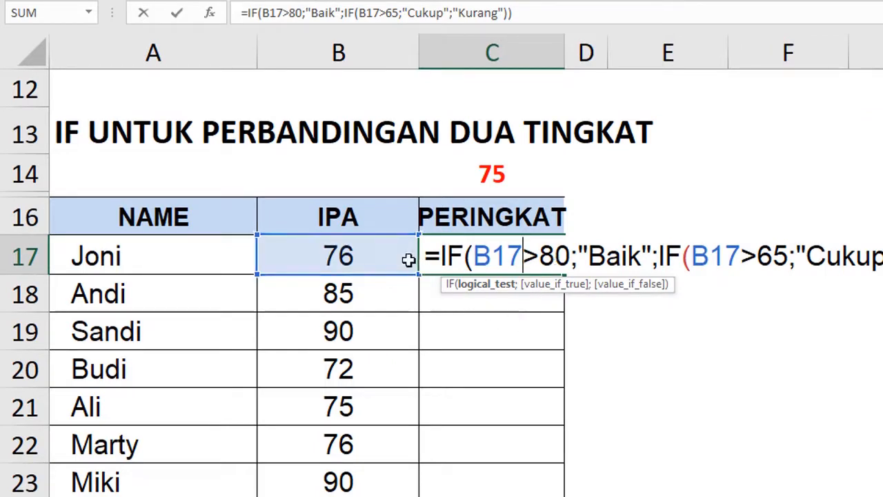
click(489, 352)
- Copy the nested IF formula from C17 into C18:C23
click(485, 255)
key(ctrl+c)
key(Down)
key(Right)
key(shift+Down)
key(Left)
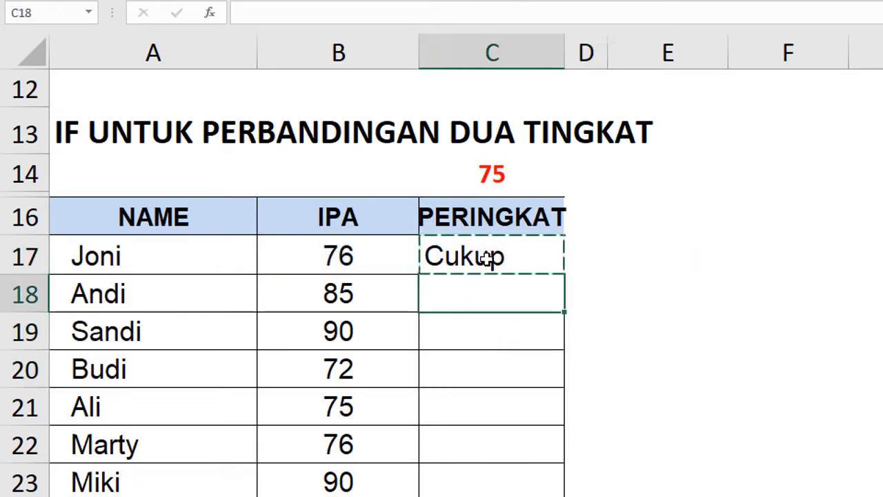
key(shift+Down)
key(shift+Down)
key(shift+Down)
key(shift+Down)
key(shift+Down)
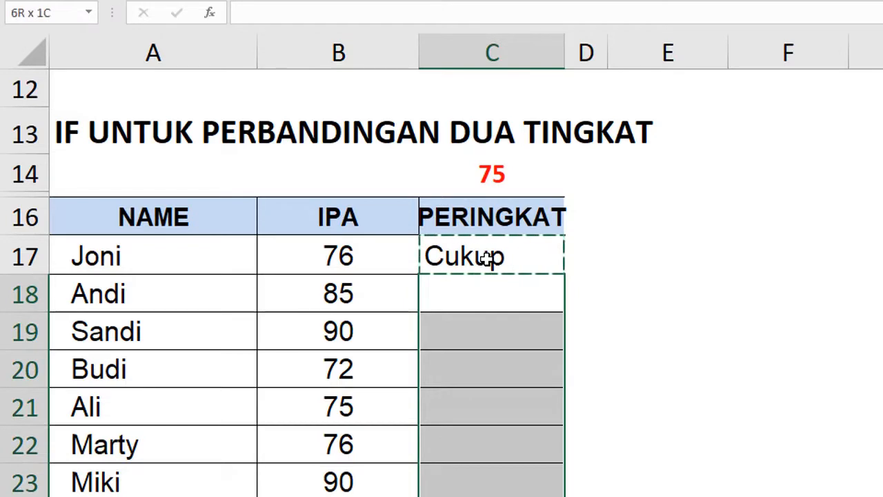
key(ctrl+v)
- Examine the copied nested IF in C18 and check the grades along the PERINGKAT column
click(487, 258)
key(Down)
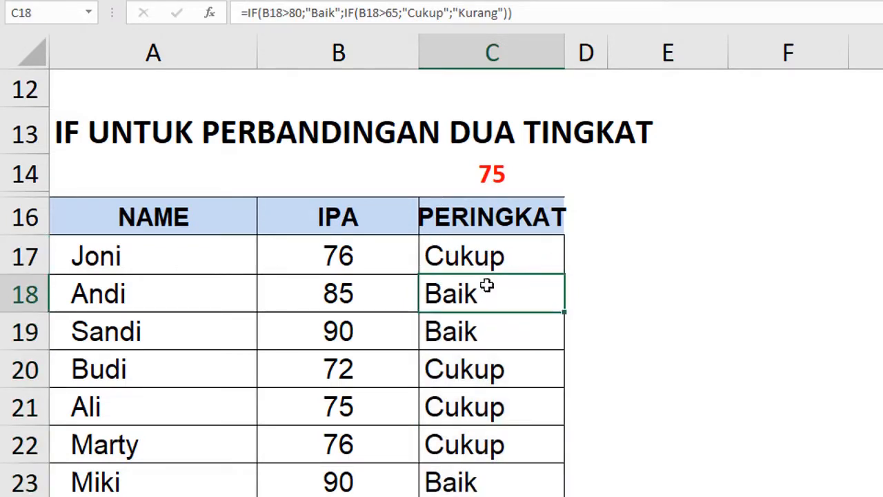
double_click(483, 293)
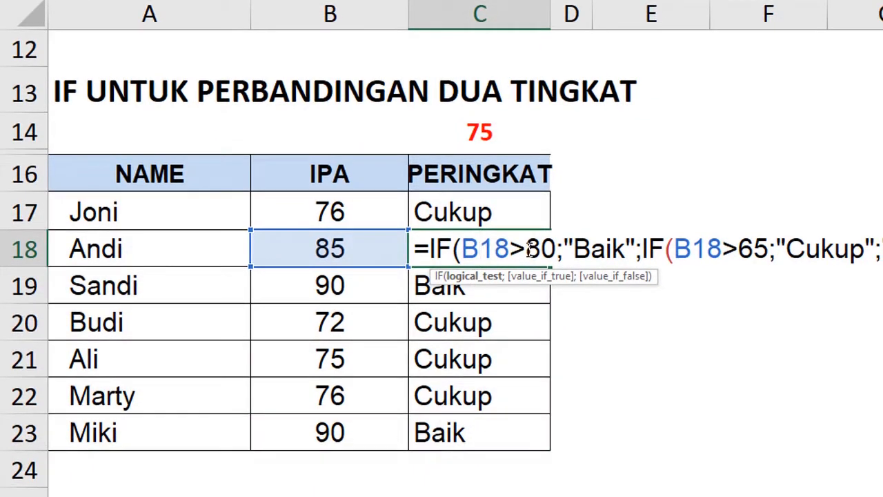
key(Return)
key(Down)
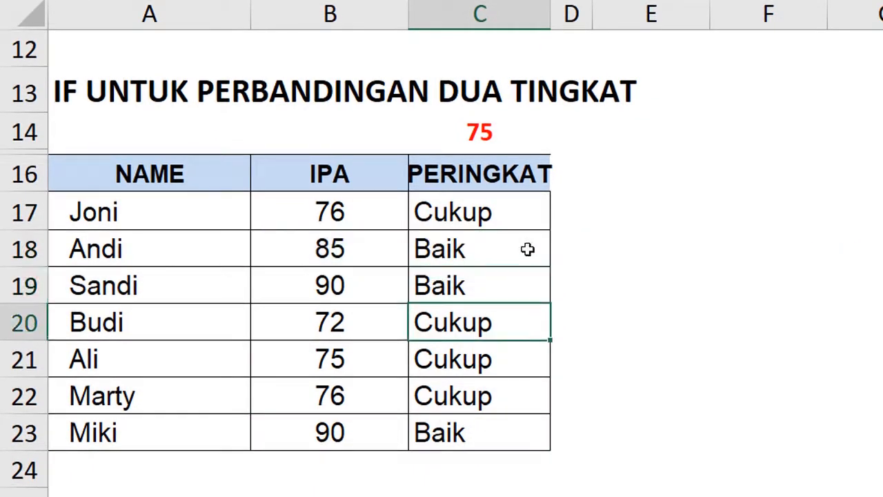
key(Down)
key(Down)
key(Up)
key(Up)
key(Up)
key(Up)
key(Up)
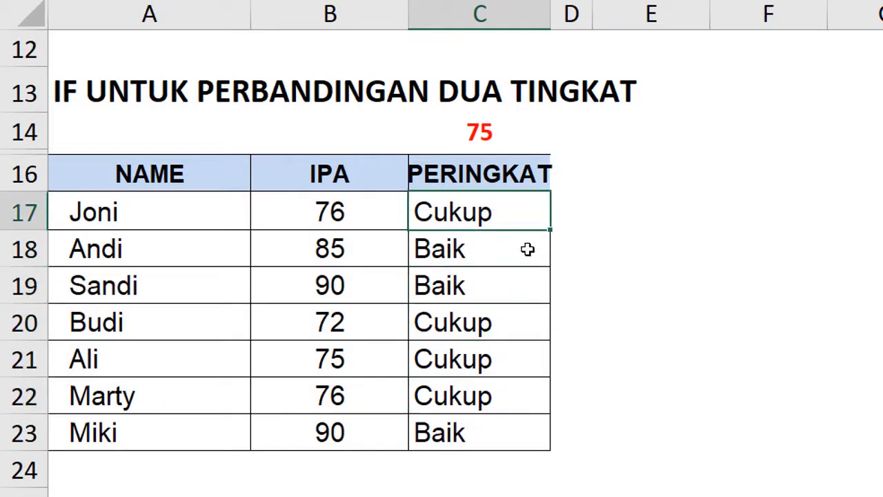
- Compare the score in B17 with the conditions of the C17 formula, leaving the formula as it is
key(Left)
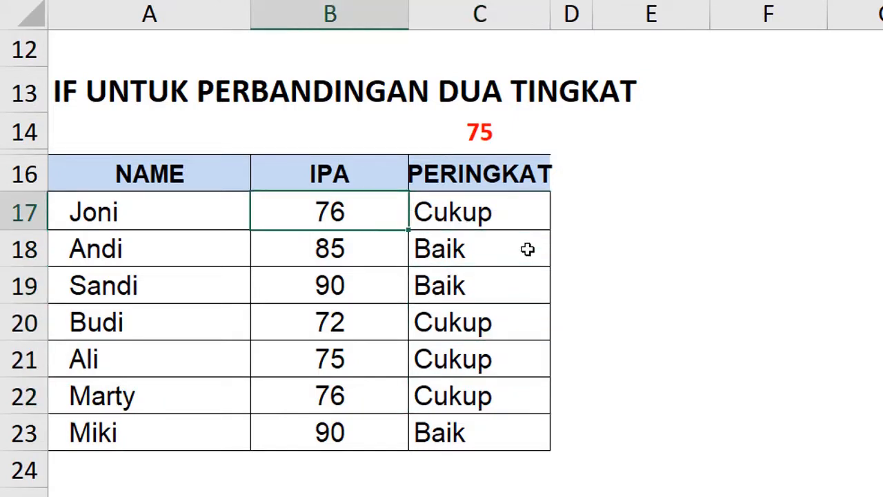
double_click(494, 212)
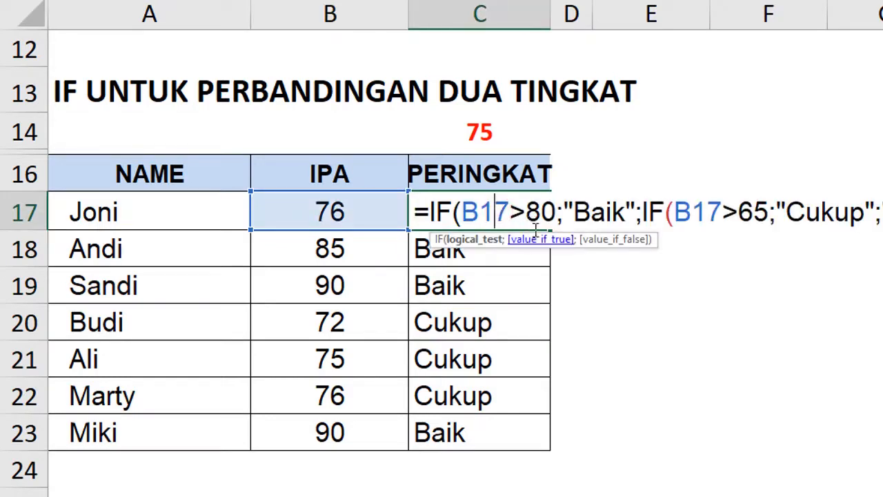
key(Escape)
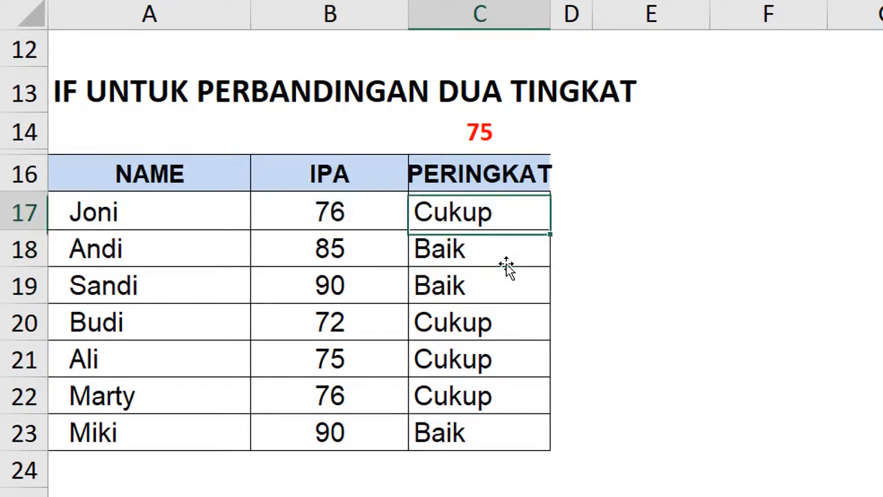
- Set the IPA score in B17 to 80 to test the upper grade boundary
key(Left)
text(80)
key(Return)
key(Up)
key(Right)
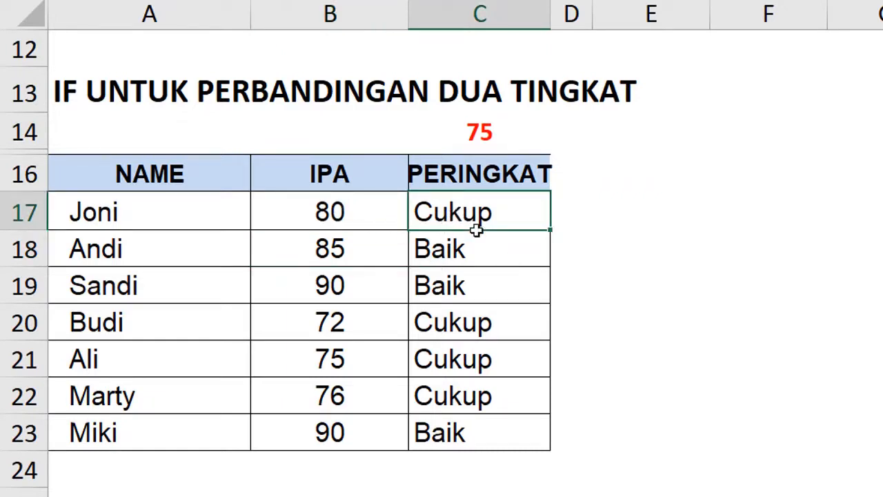
- Change the first condition of the C17 formula to B17>=80
click(475, 275)
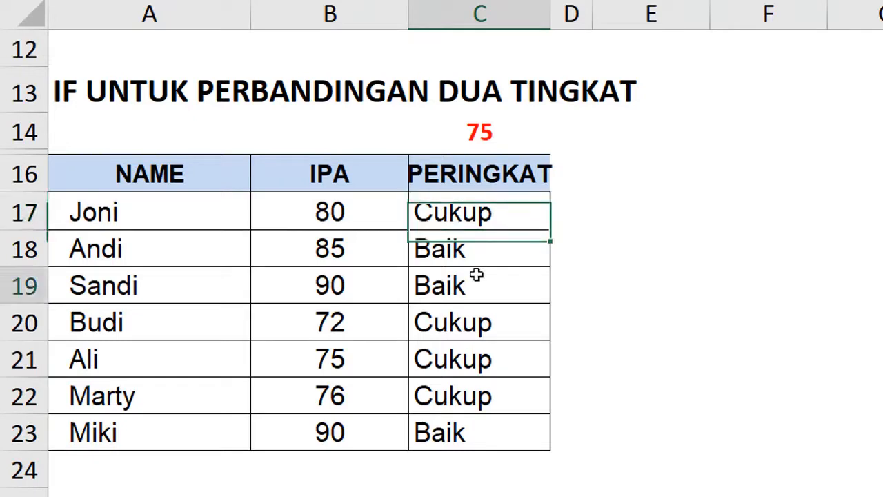
double_click(461, 212)
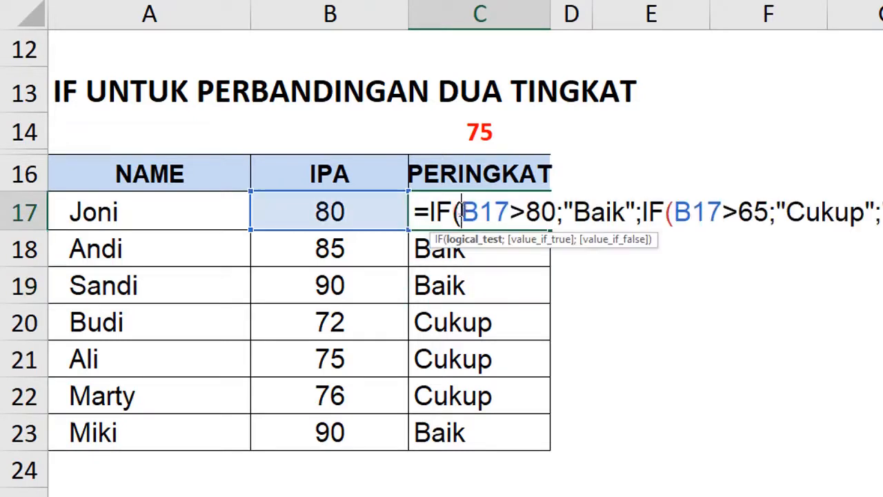
click(526, 214)
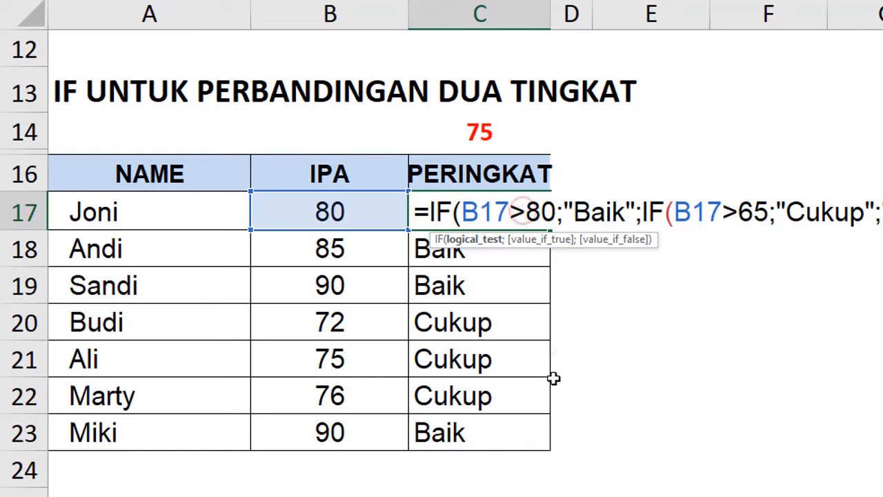
text(=)
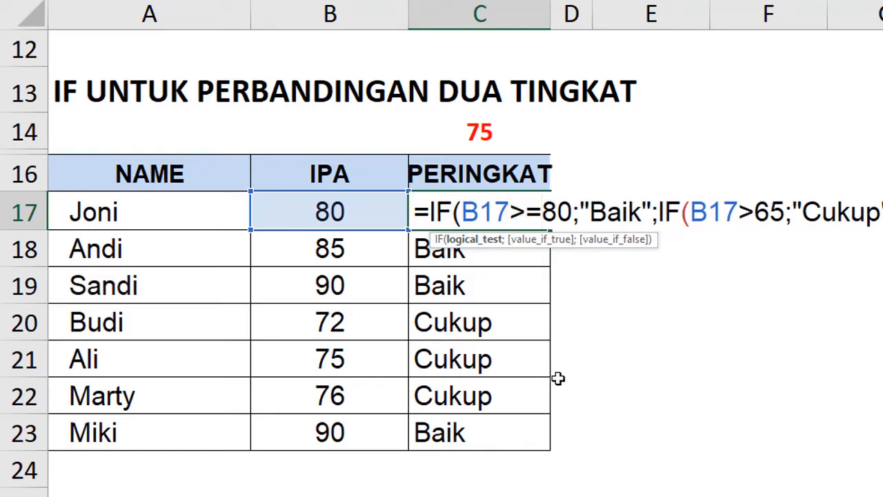
key(Return)
key(Up)
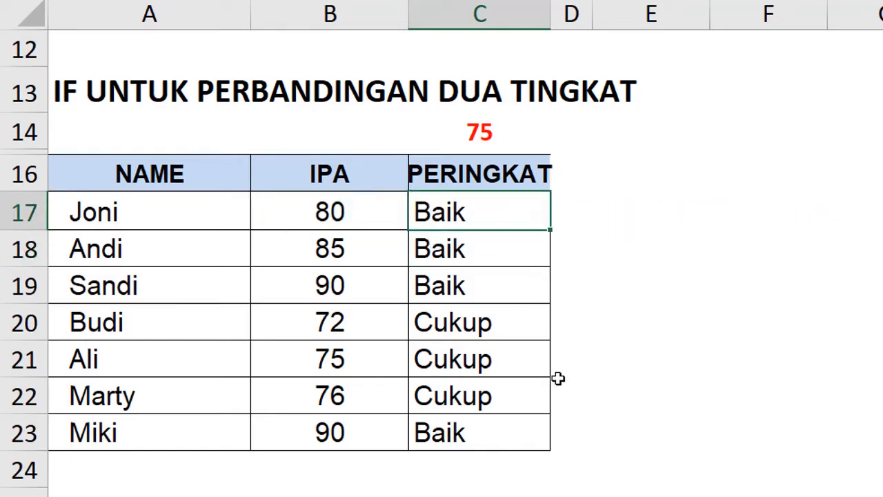
- Change the second condition of the C17 formula to B17>=65
double_click(511, 211)
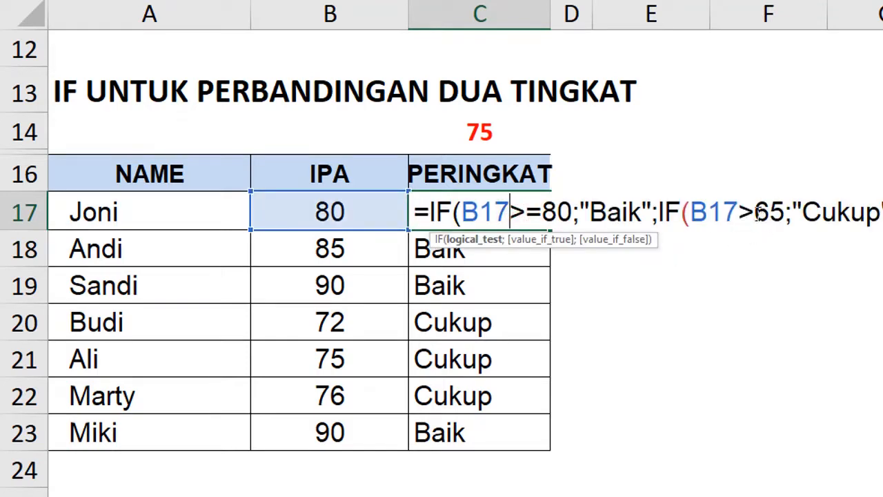
click(757, 212)
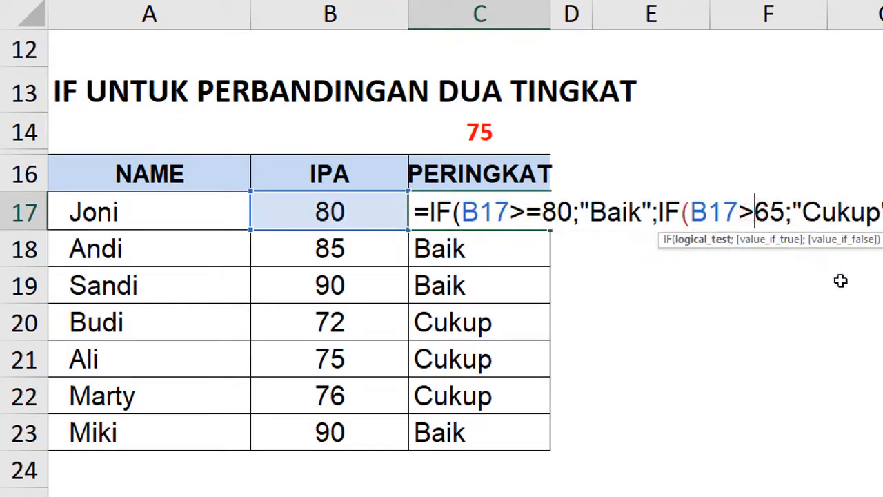
text(=)
key(Return)
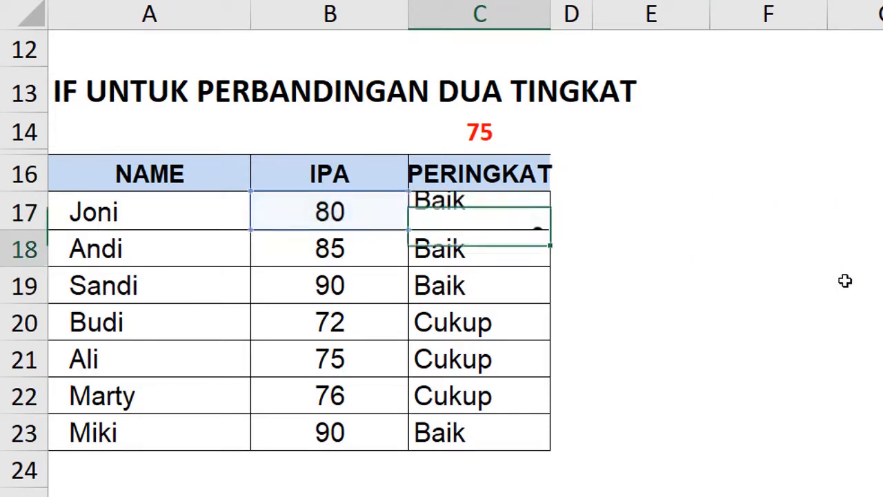
- Copy the corrected C17 formula over the whole PERINGKAT column, C17:C23
key(Up)
key(ctrl+c)
key(ctrl+shift+Down)
key(ctrl+v)
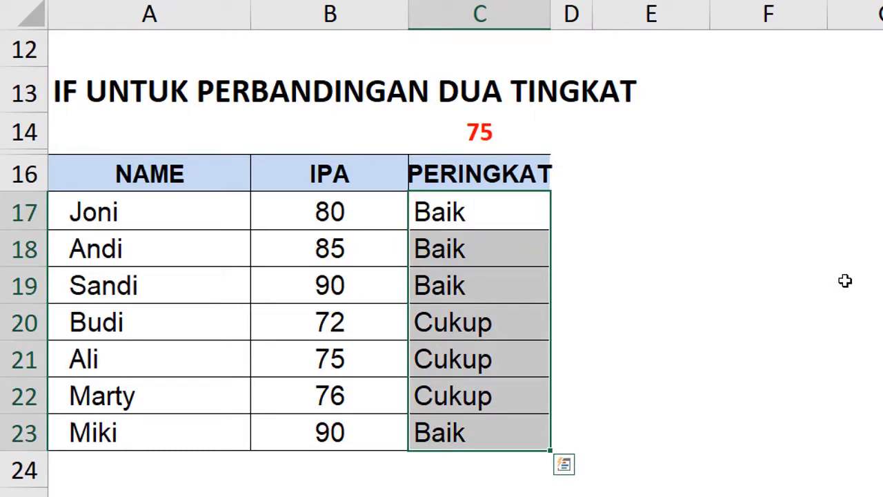
key(Down)
key(Up)
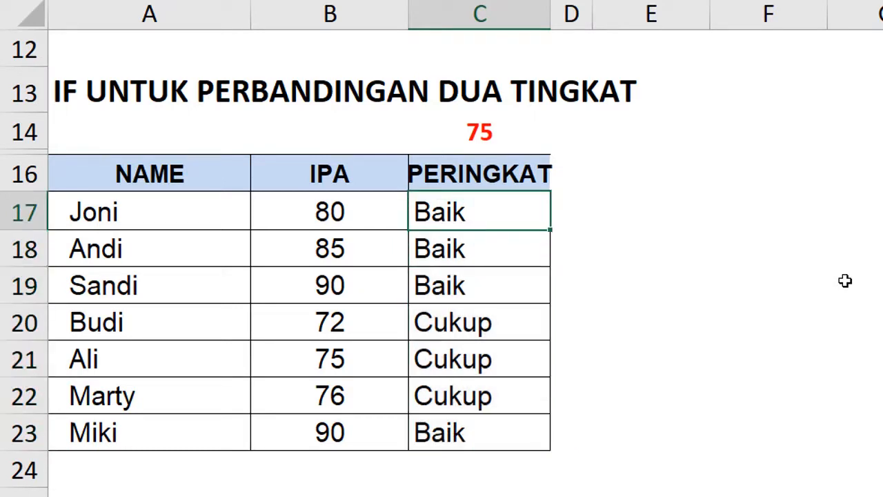
- Inspect the nested IF part of the C17 formula and check the grades in C17 and C23
double_click(494, 211)
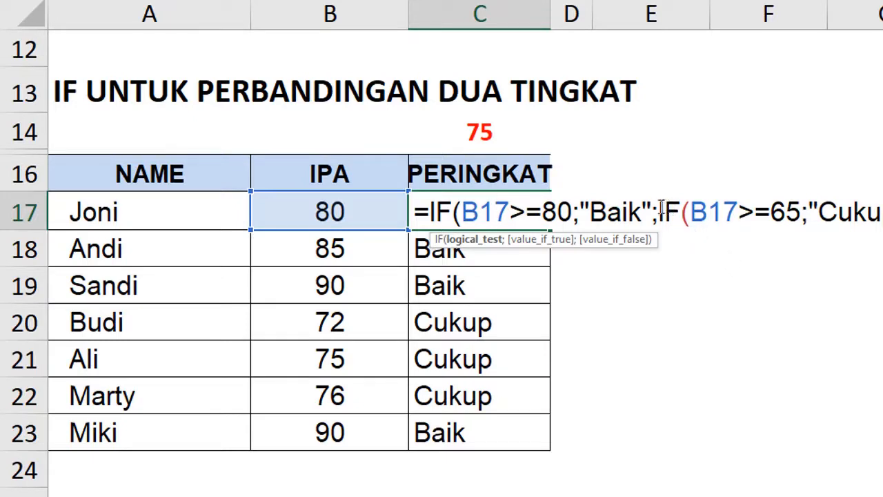
drag(652, 212, 882, 213)
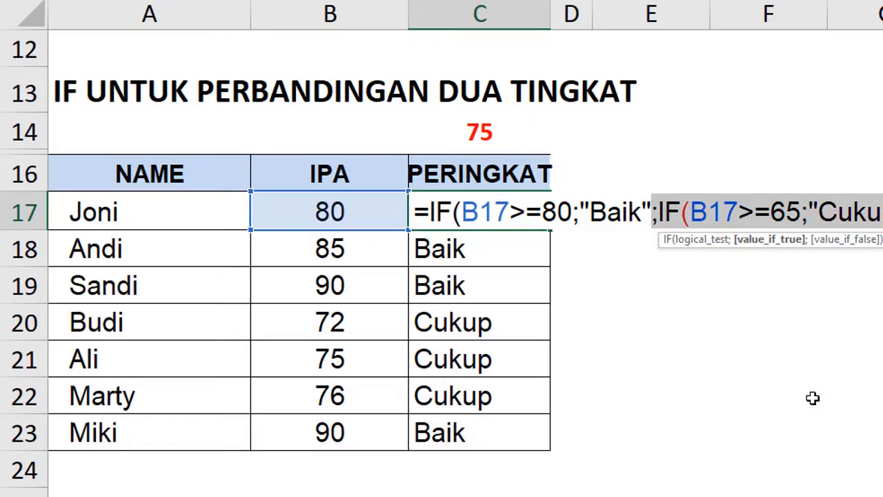
key(Escape)
click(481, 430)
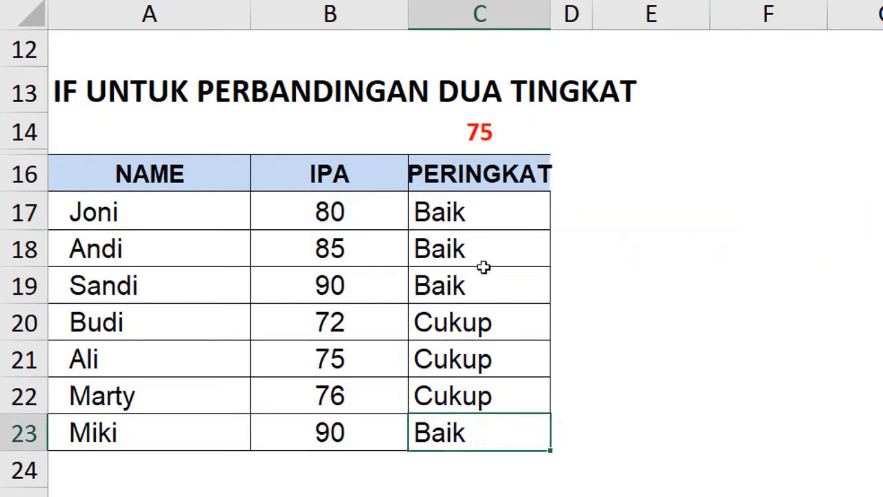
click(497, 212)
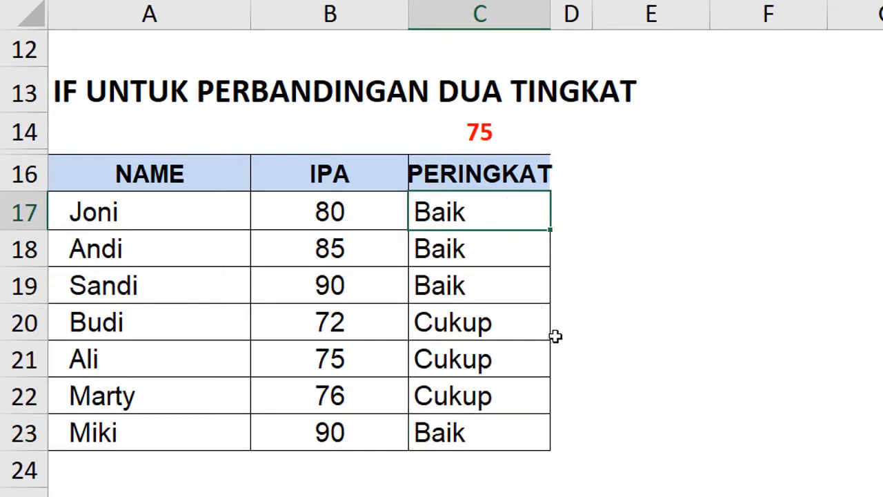